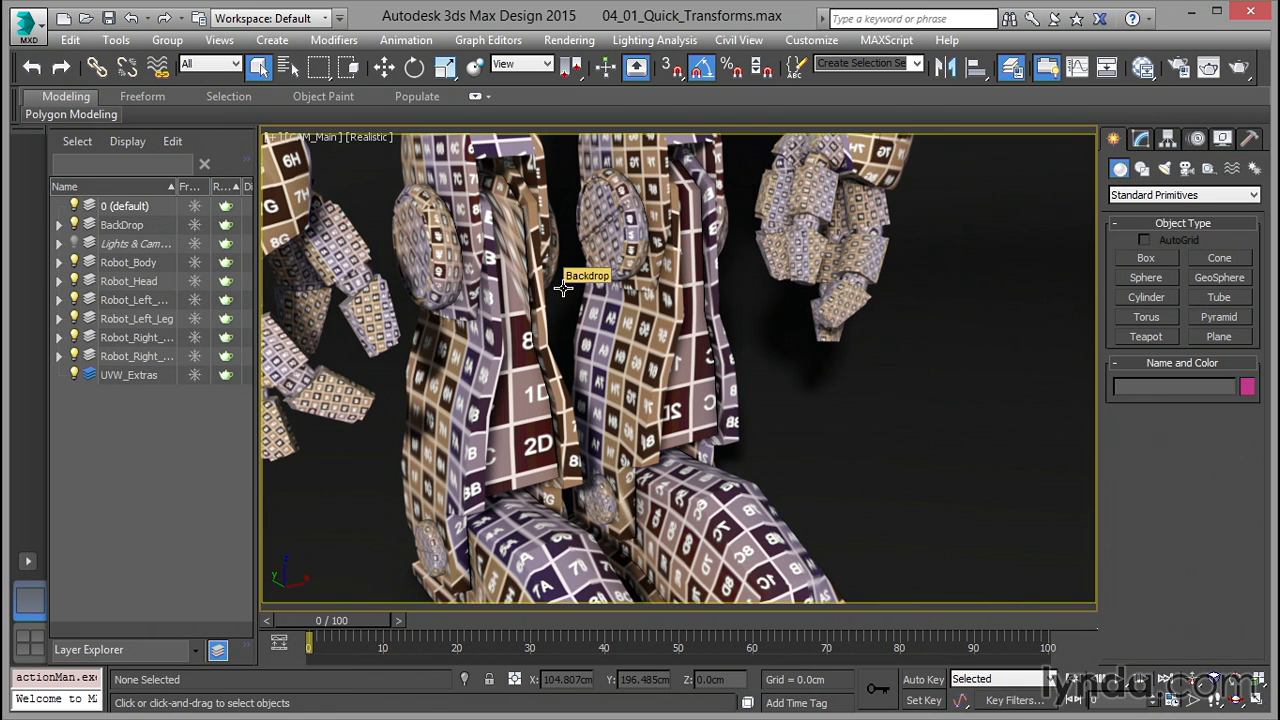
Open the UV editor for the robot's right leg shin (GEO_Right_Leg_Shin) and select the tangled polygons of the narrow strip
click(496, 336)
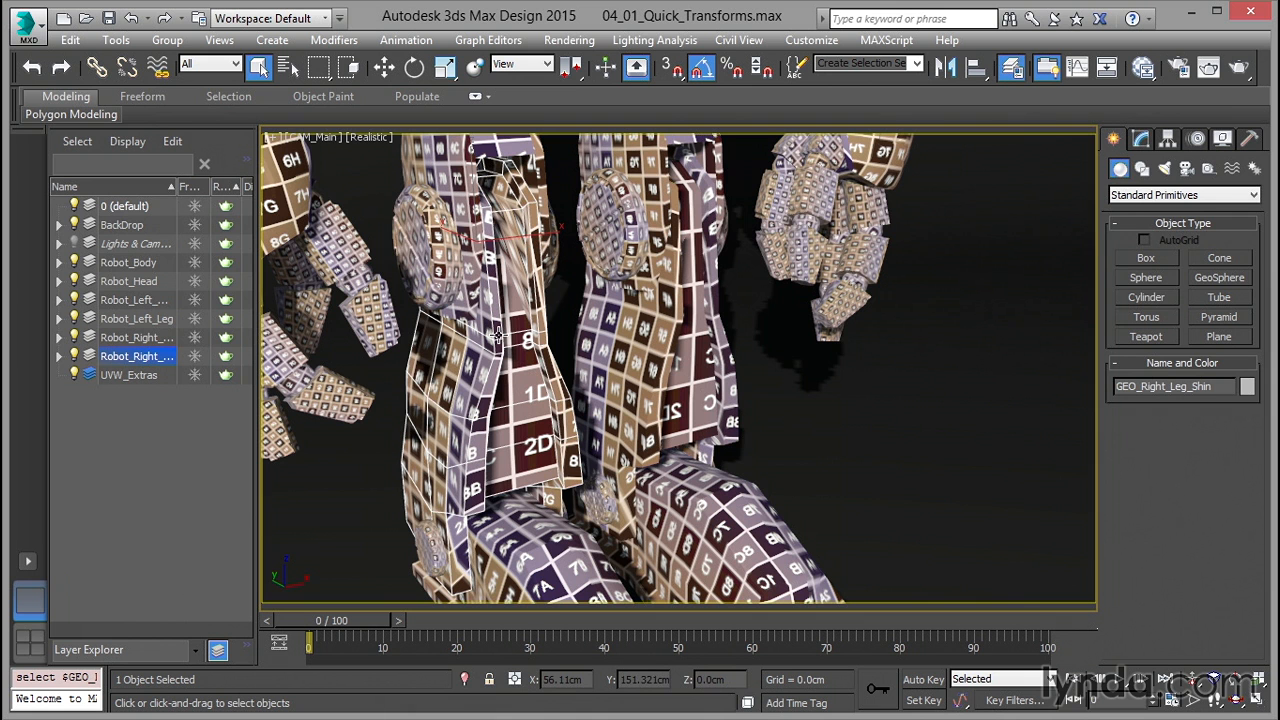
click(1142, 139)
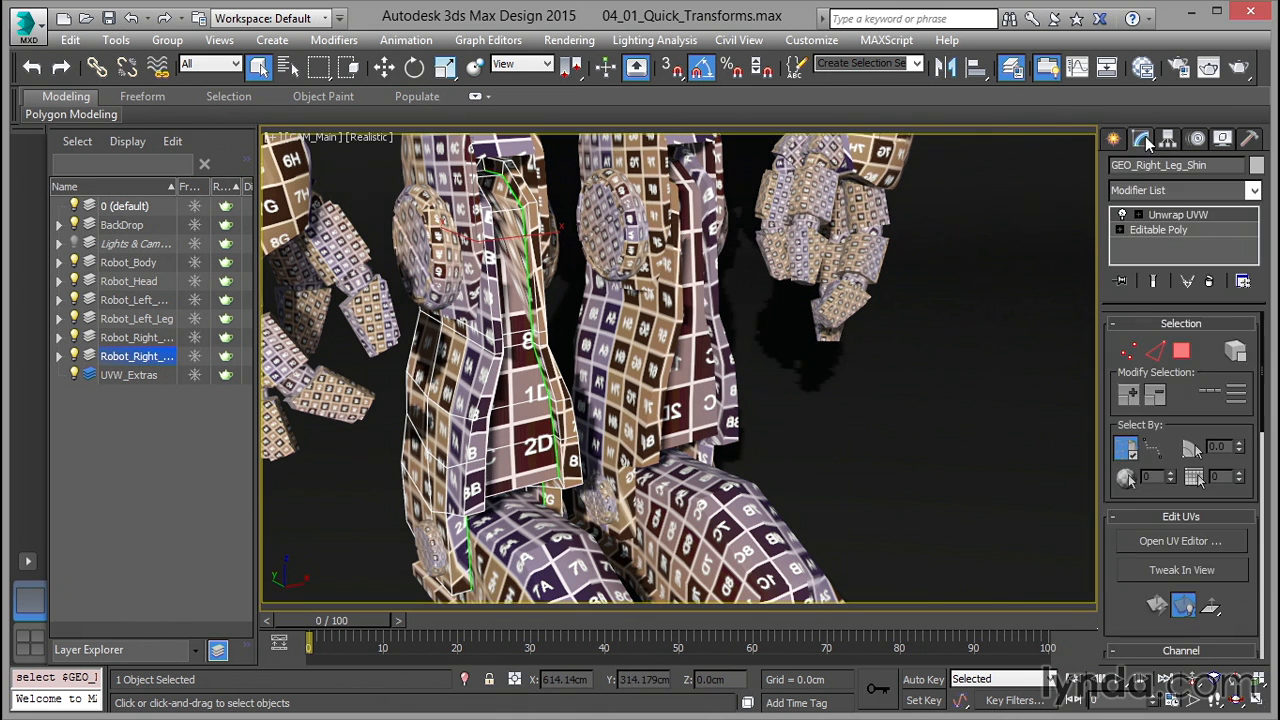
click(1150, 541)
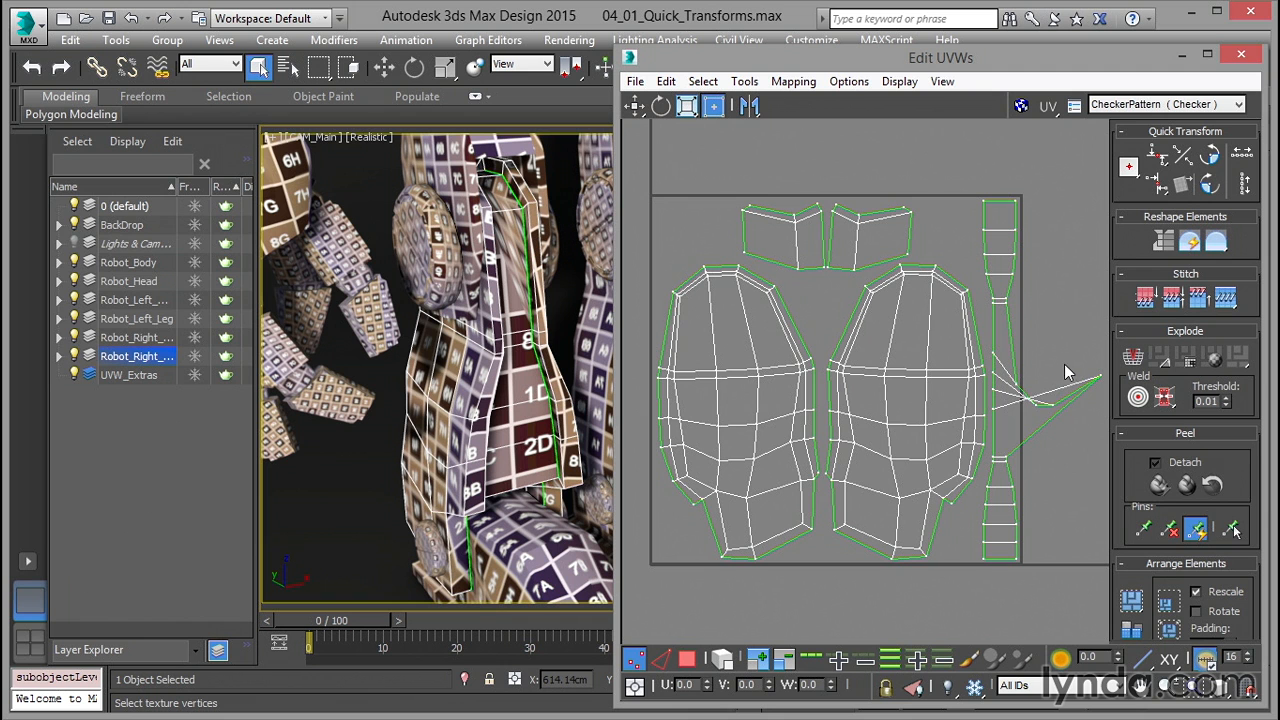
click(688, 658)
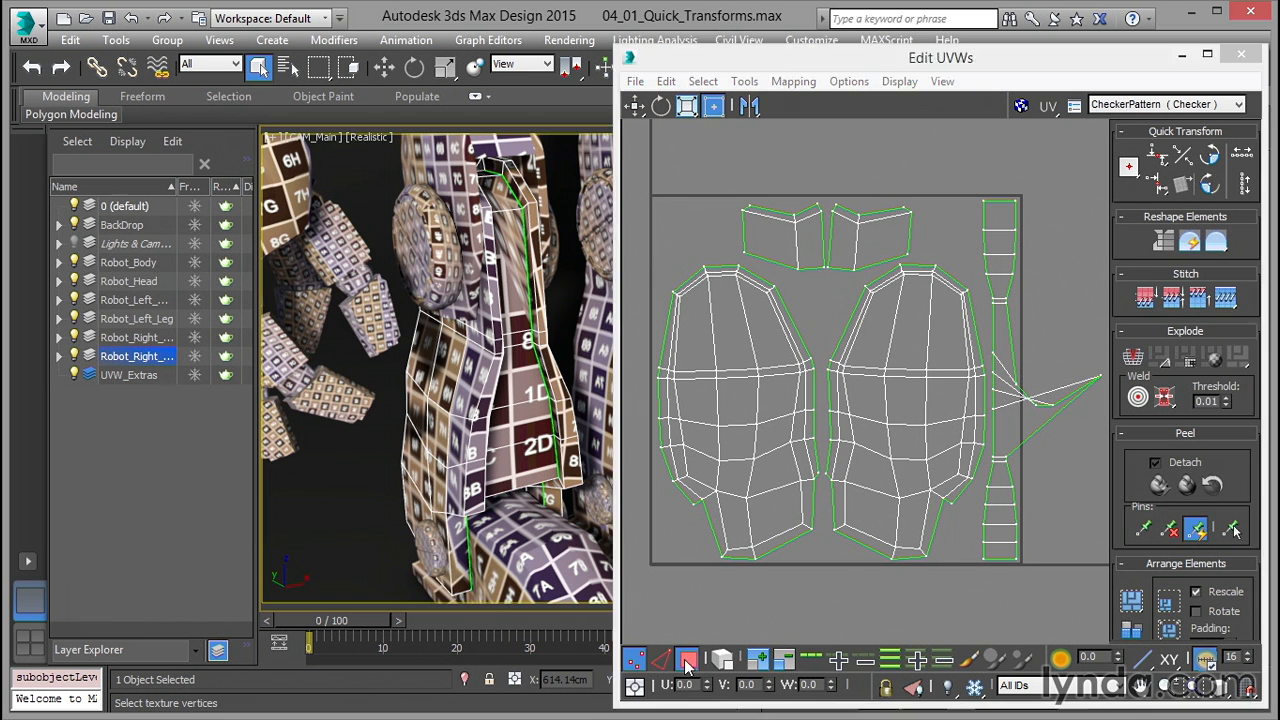
click(990, 436)
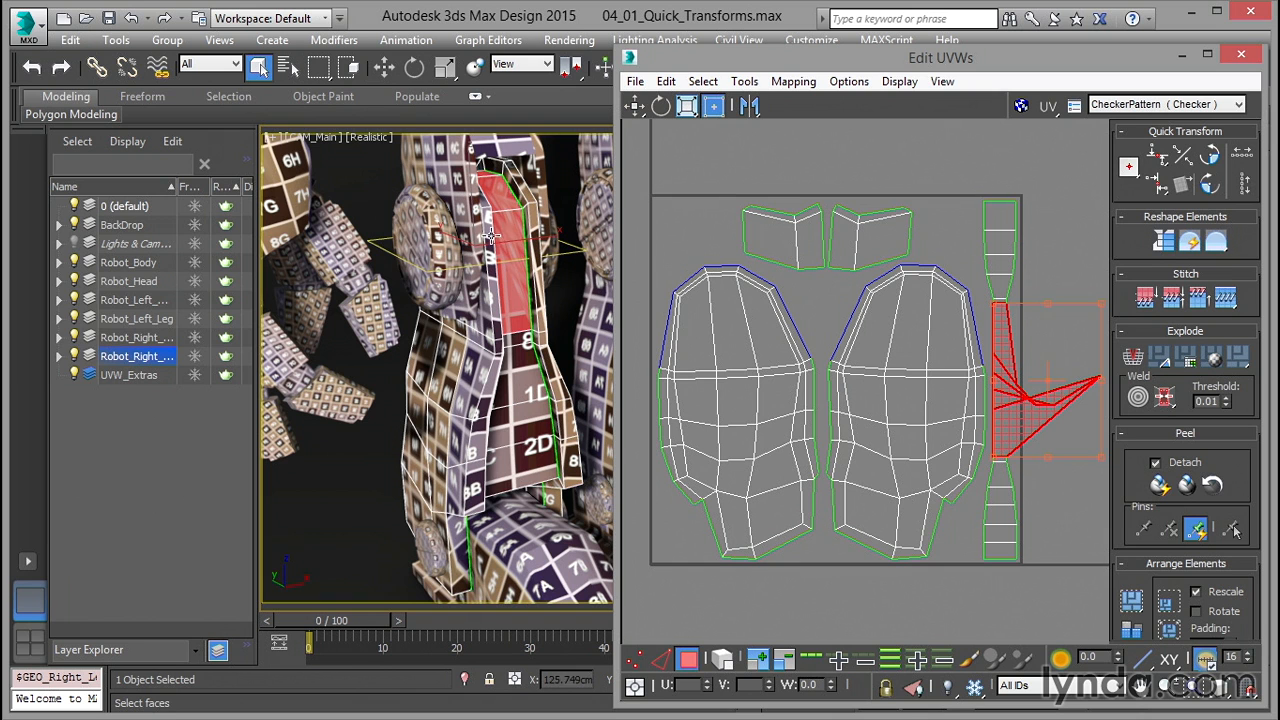
Try a corner alignment for the transform pivot and move the pivot freehand above the centre of the selected polygons
click(1131, 168)
drag(1050, 300, 1090, 341)
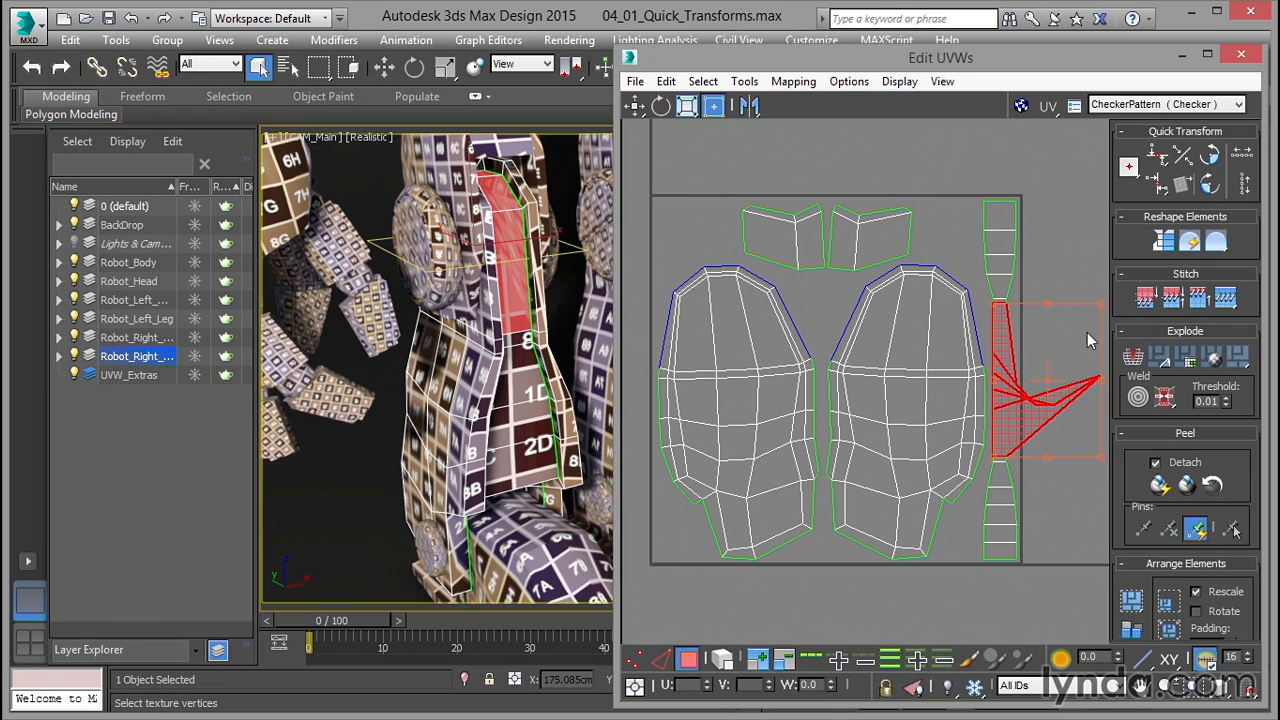
click(1128, 170)
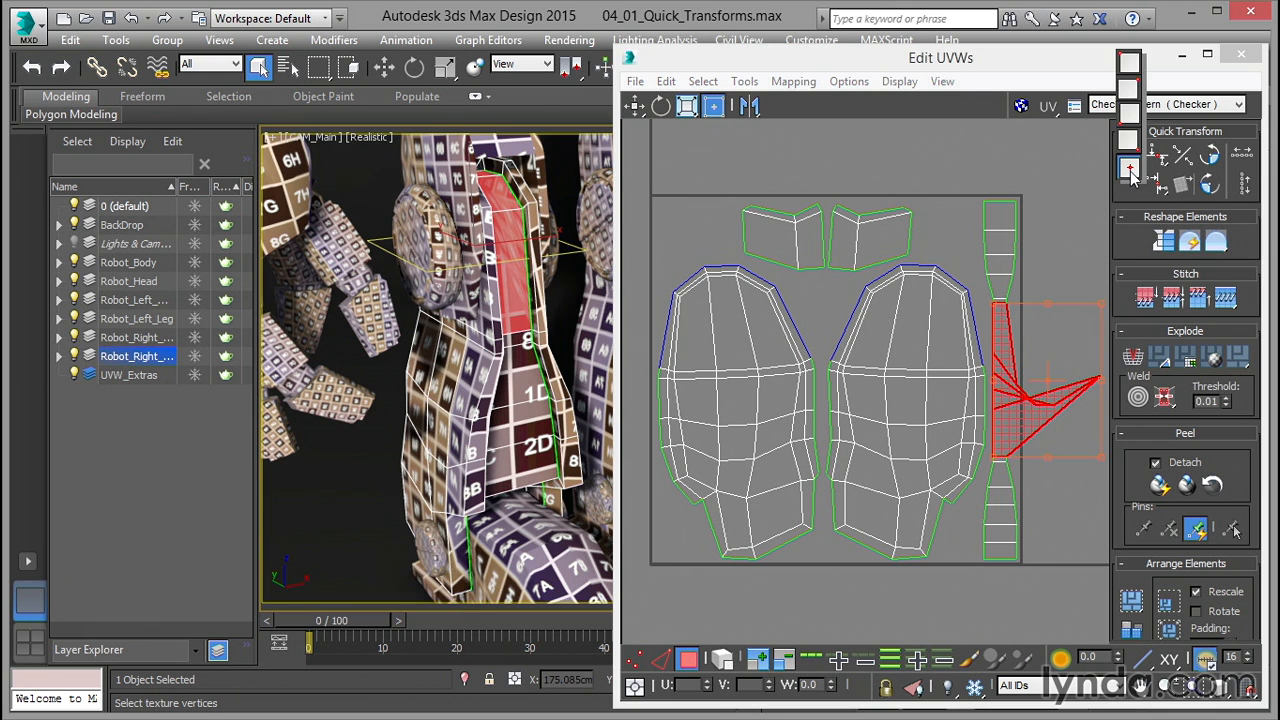
mouse_move(1130, 172)
mouse_down()
mouse_move(1136, 70)
mouse_move(1136, 170)
mouse_up()
drag(1132, 173, 1130, 140)
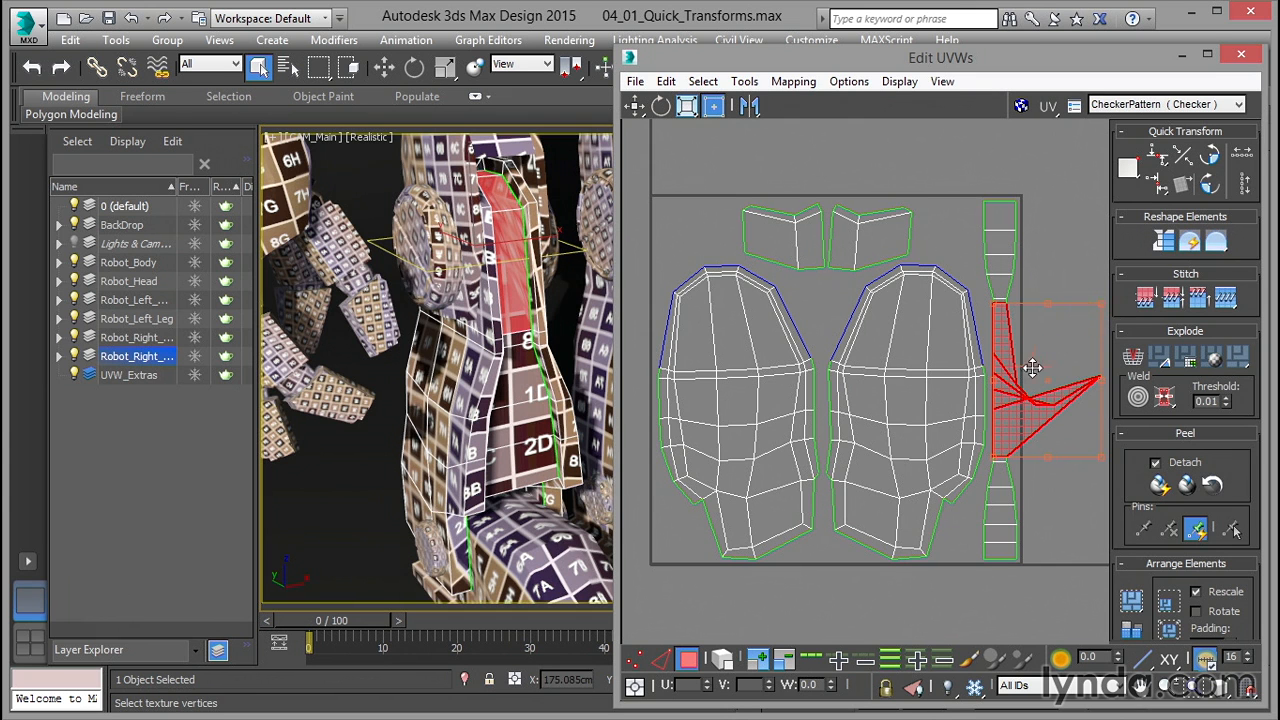
drag(972, 262, 1048, 341)
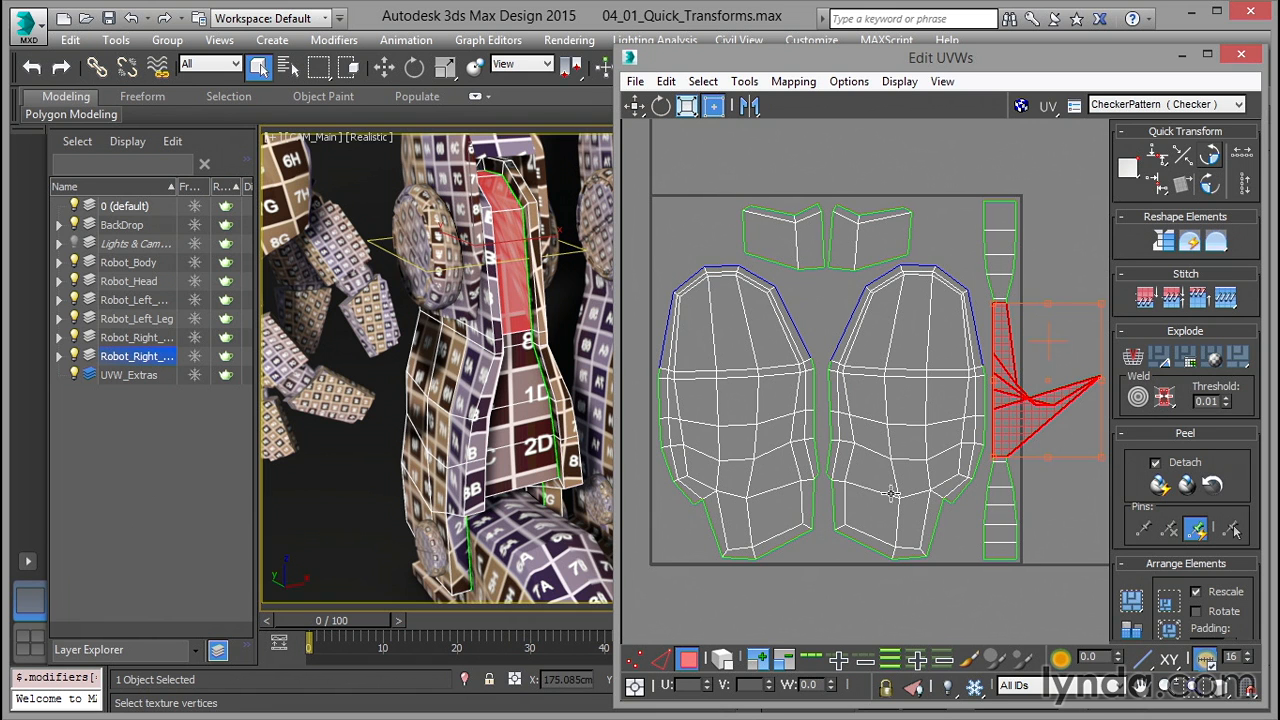
Select the four tangled outer vertices of the strip, reset the pivot to their centre and rotate them 90 degrees clockwise
click(635, 661)
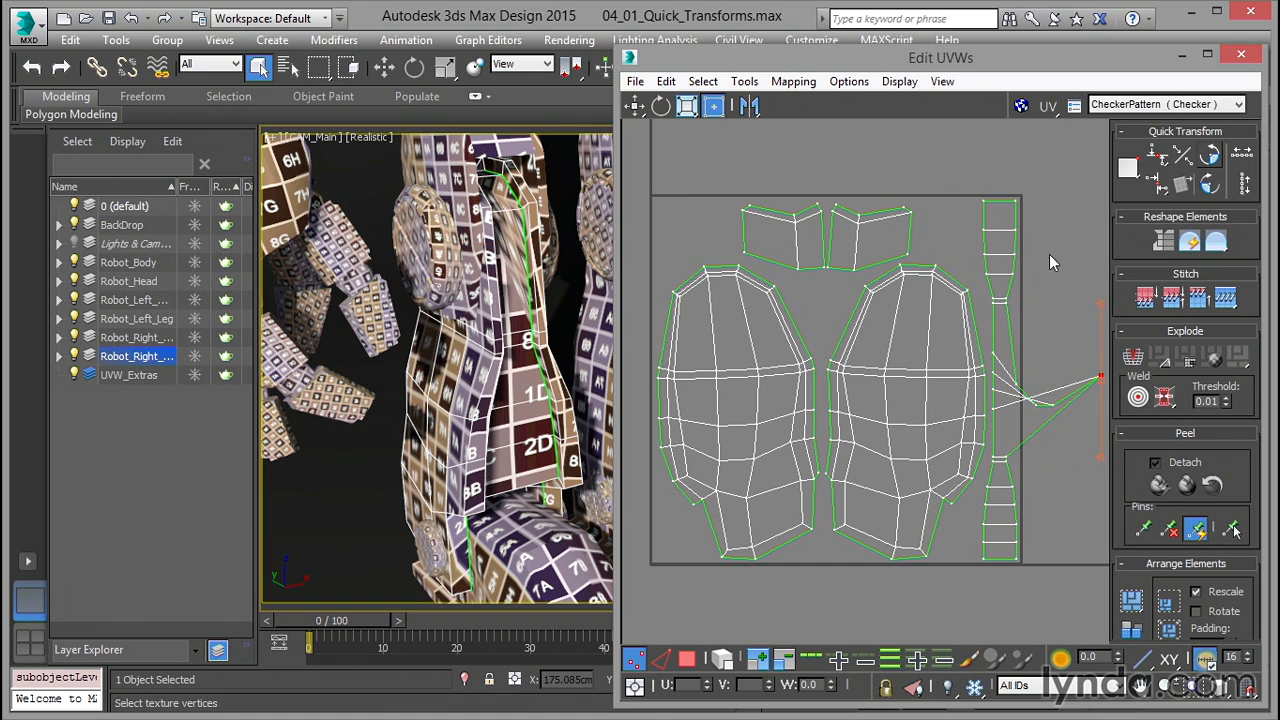
drag(1090, 409, 1107, 425)
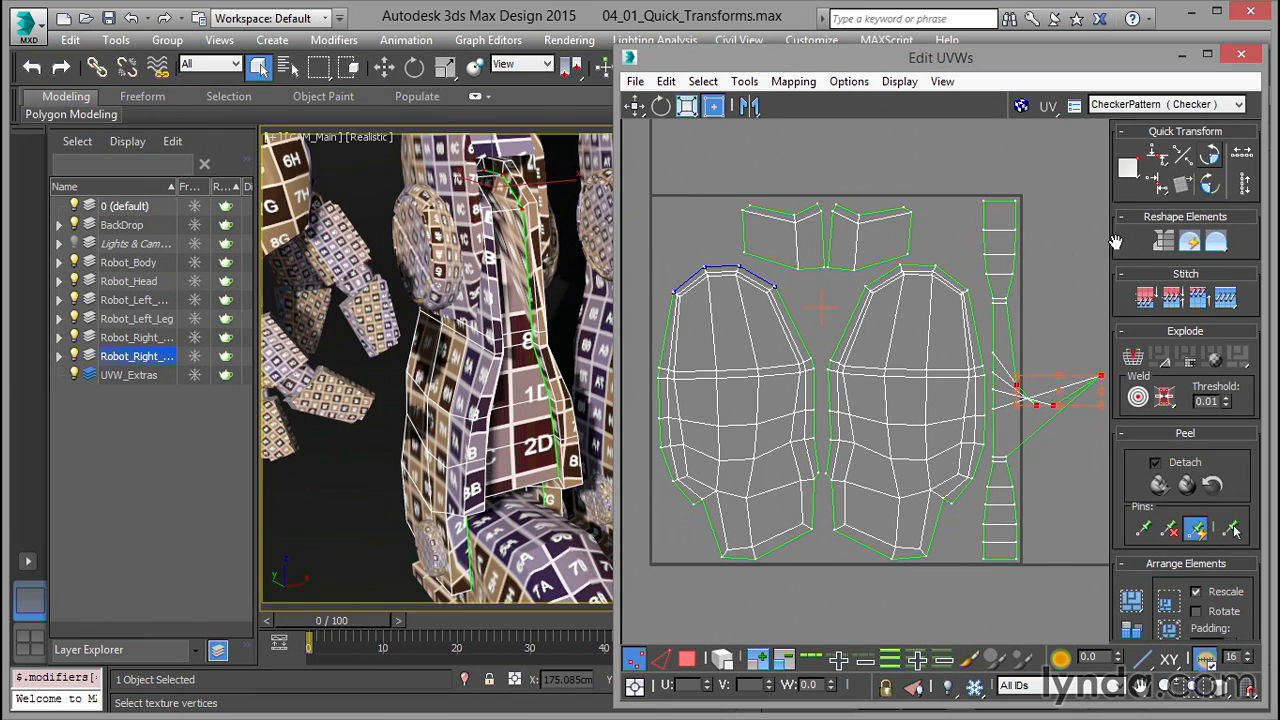
click(1209, 185)
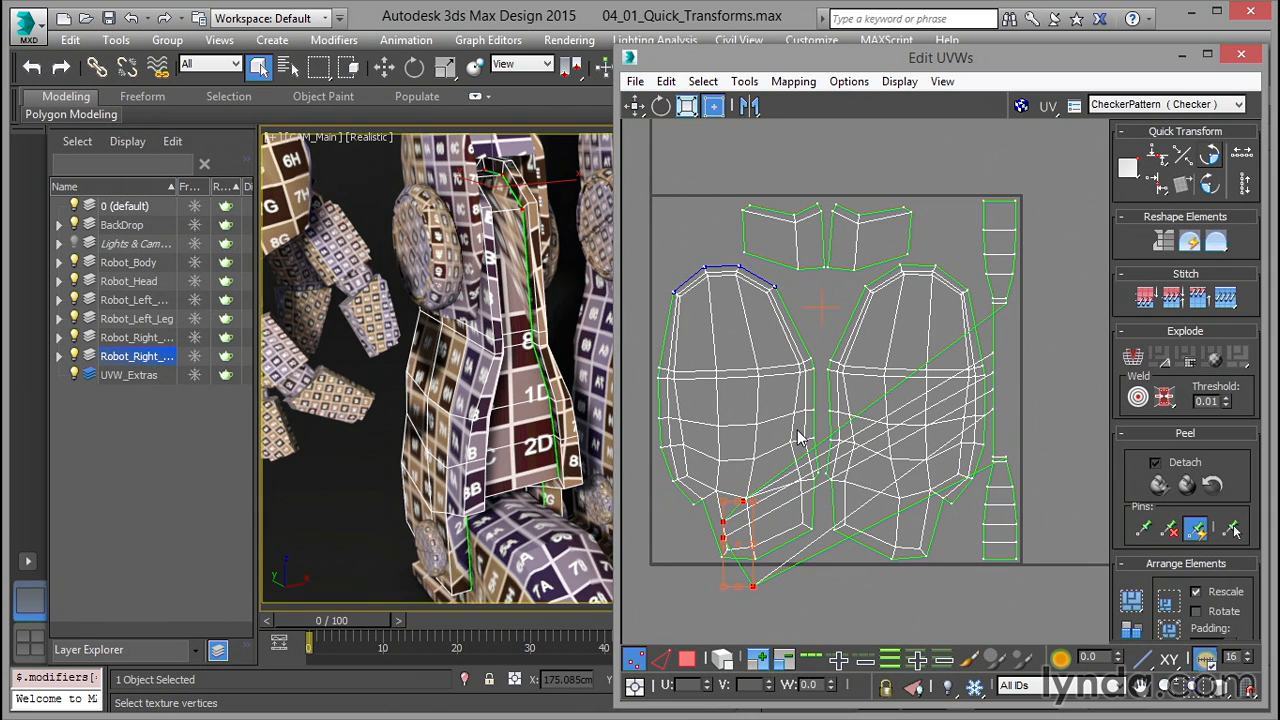
key(ctrl+z)
drag(1128, 167, 1131, 221)
drag(1129, 248, 1127, 245)
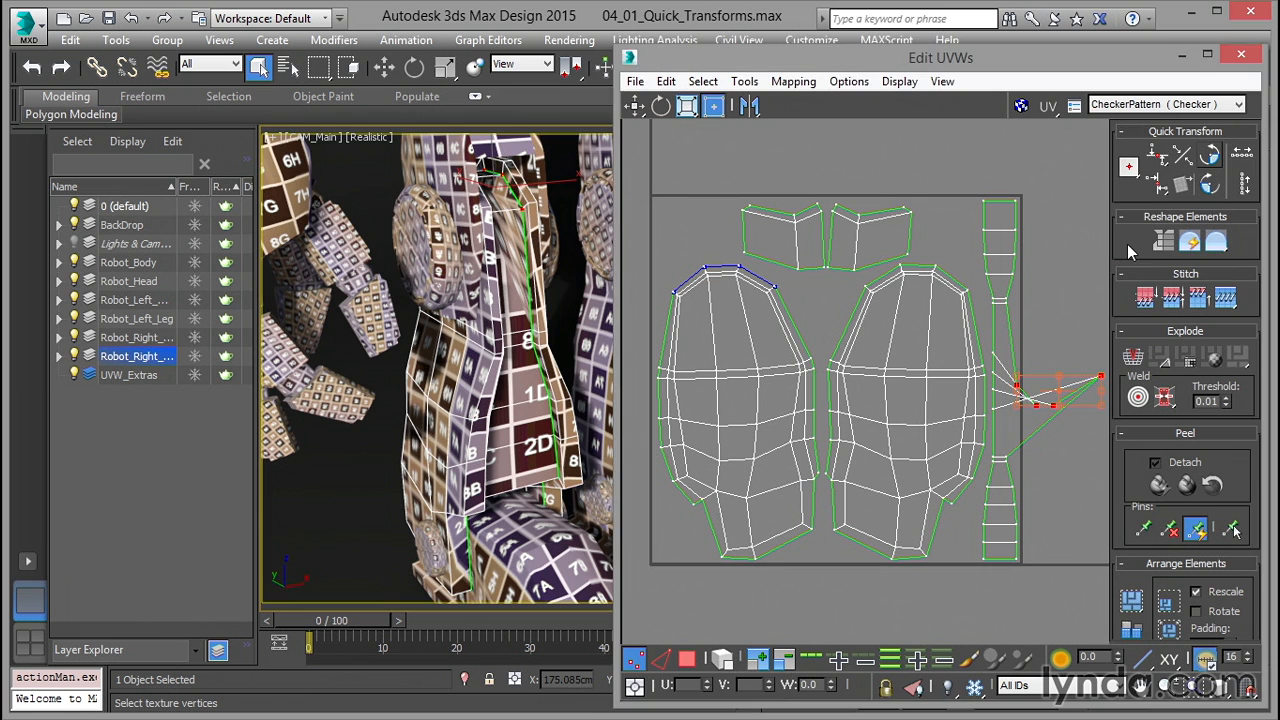
click(1209, 184)
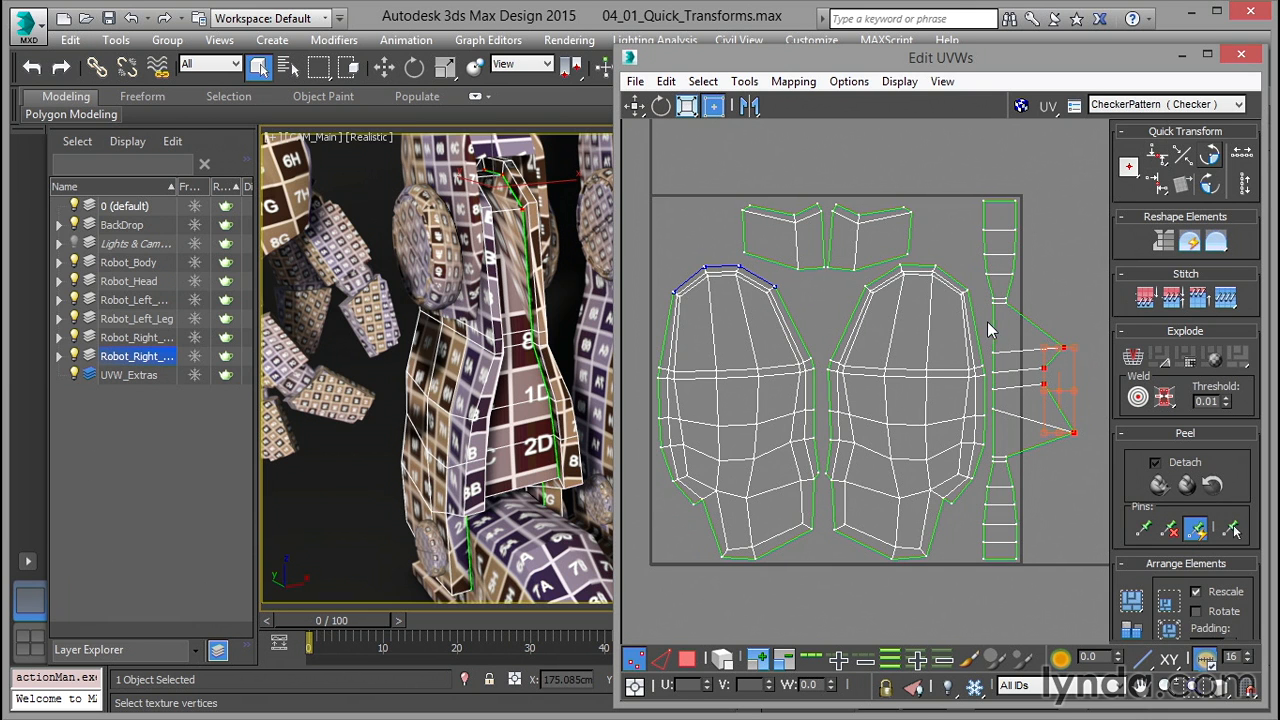
Try aligning the strip's two upper slanted cross edges horizontally about their centres, and undo those alignments
drag(1017, 338, 1079, 357)
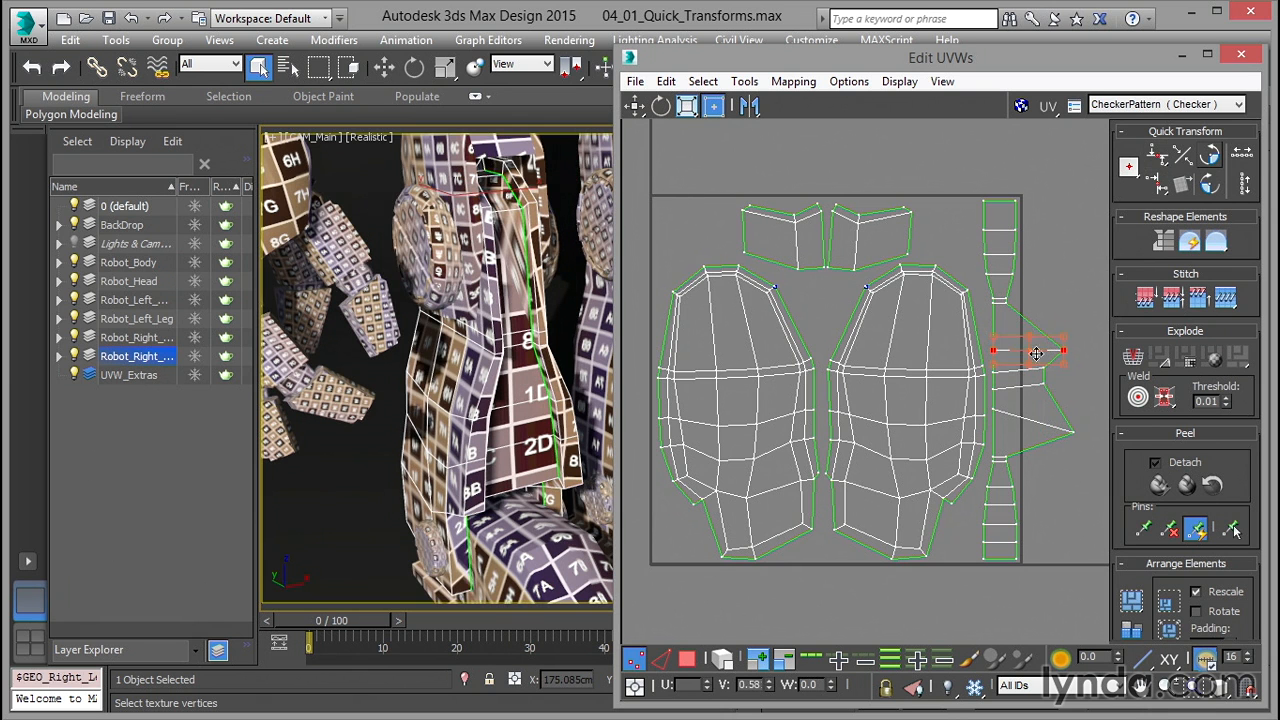
click(661, 659)
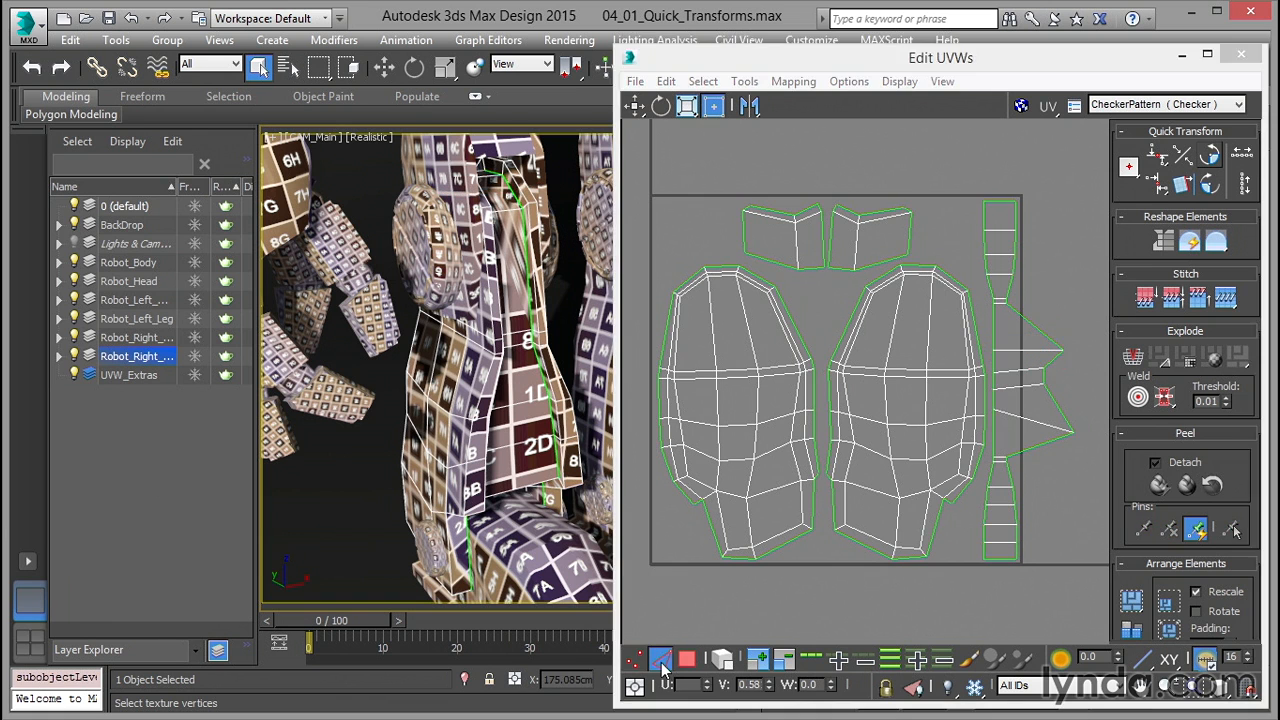
click(1021, 369)
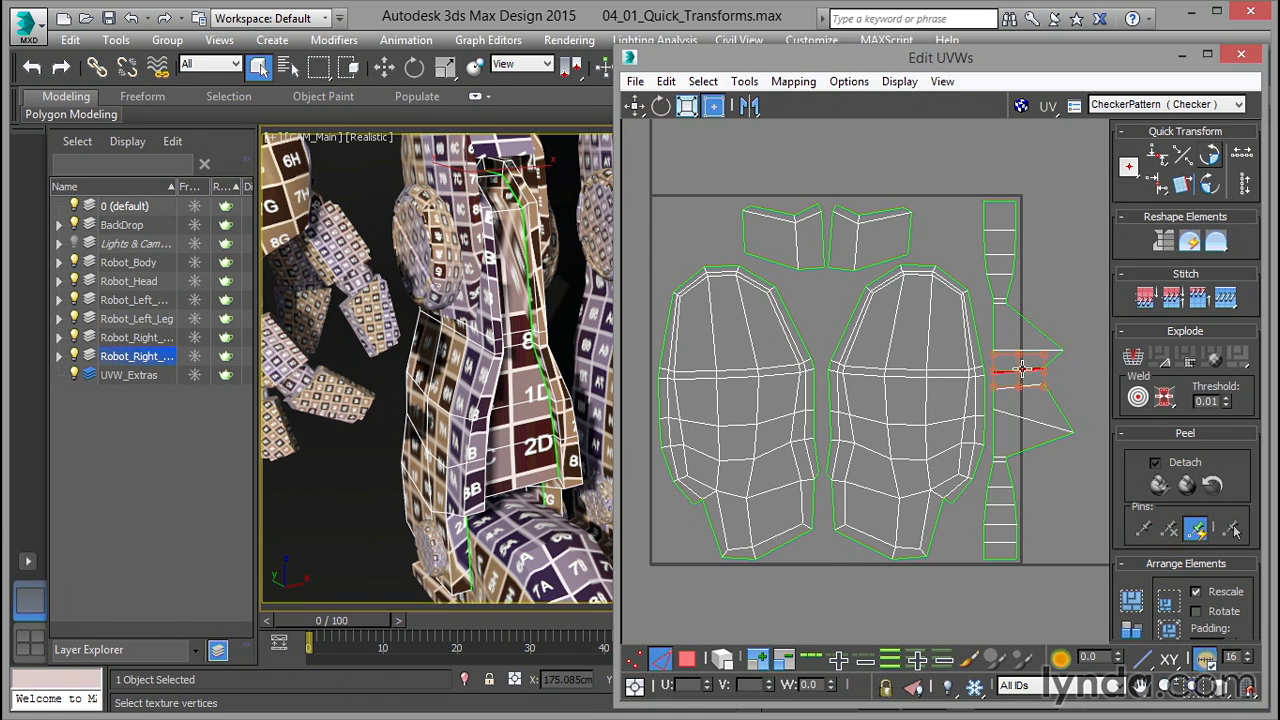
click(1160, 163)
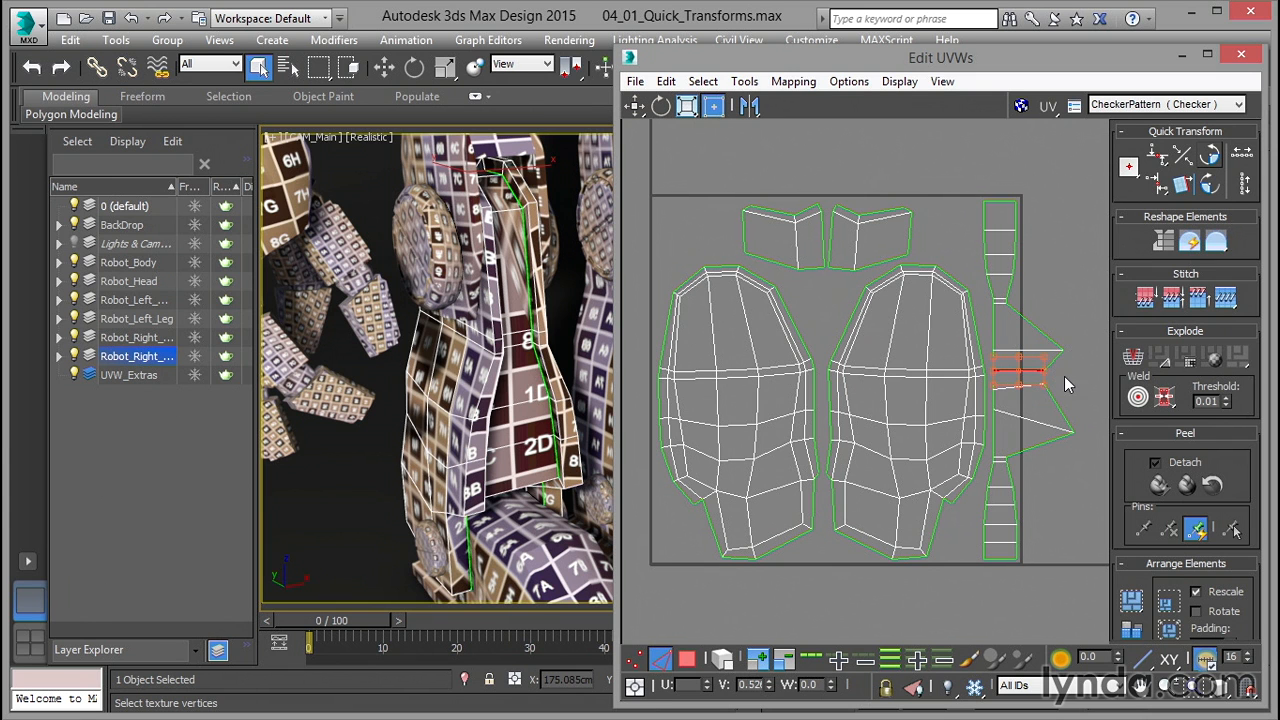
key(ctrl+z)
key(ctrl+z)
key(ctrl+z)
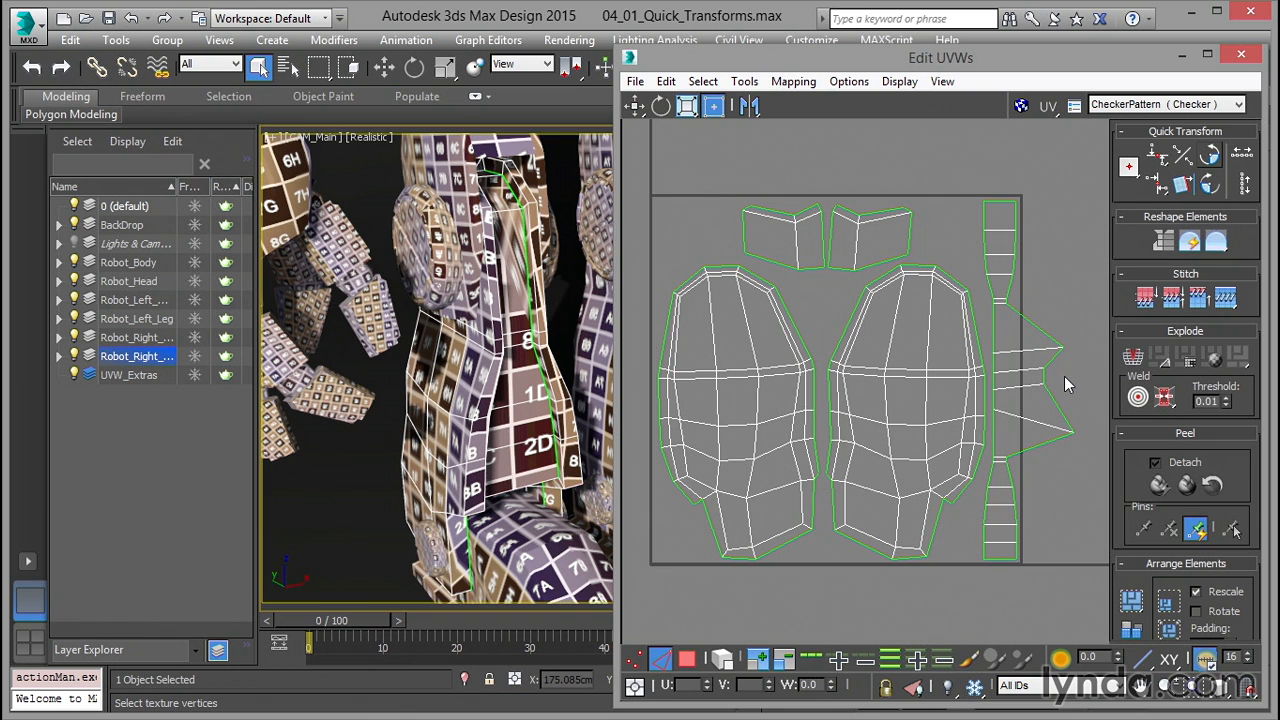
Select the strip's uppermost slanted cross edge, move the pivot to its inner end vertex and align the edge horizontally to it
click(1045, 352)
middle_drag(1048, 398, 1018, 401)
scroll(1018, 401, up, 4)
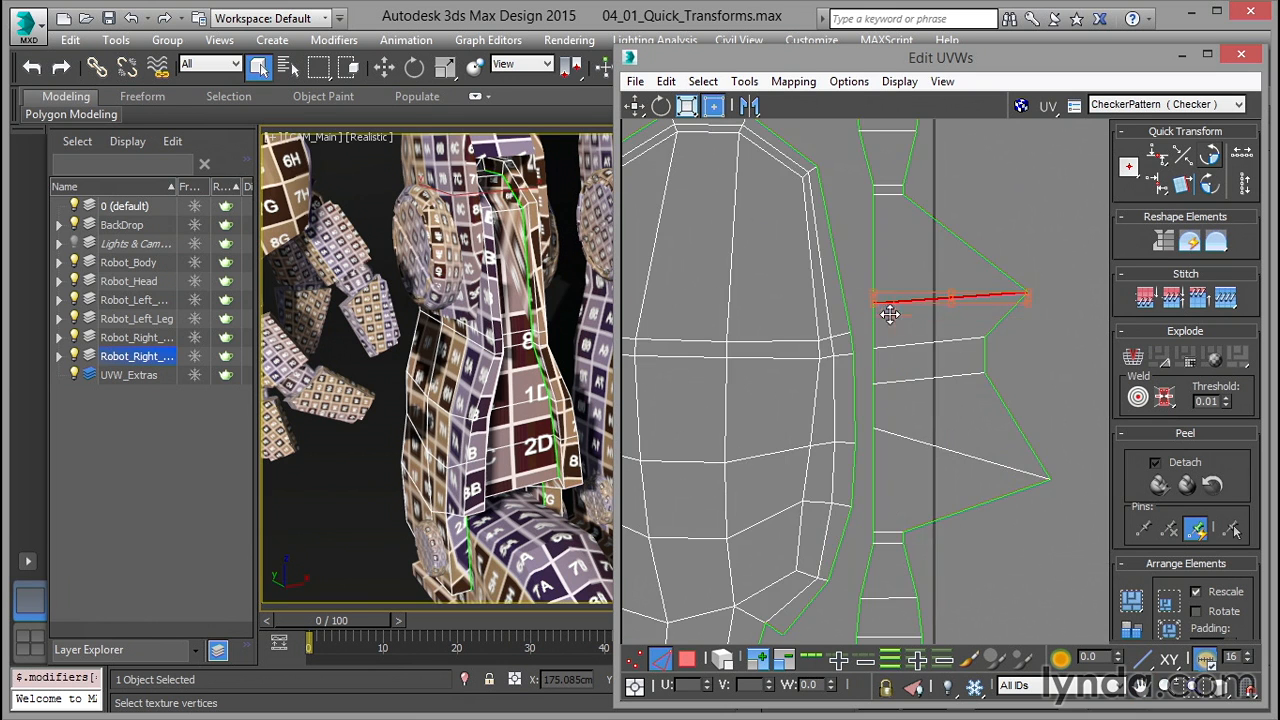
drag(872, 303, 873, 303)
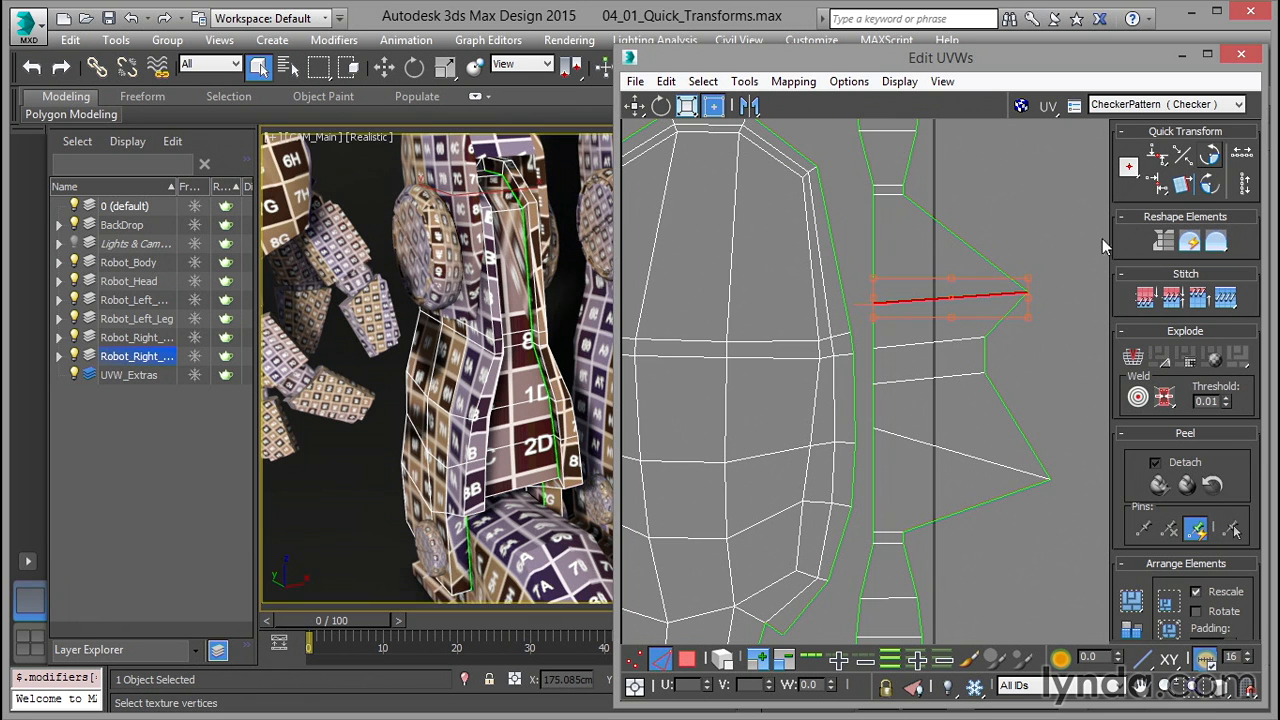
click(1157, 158)
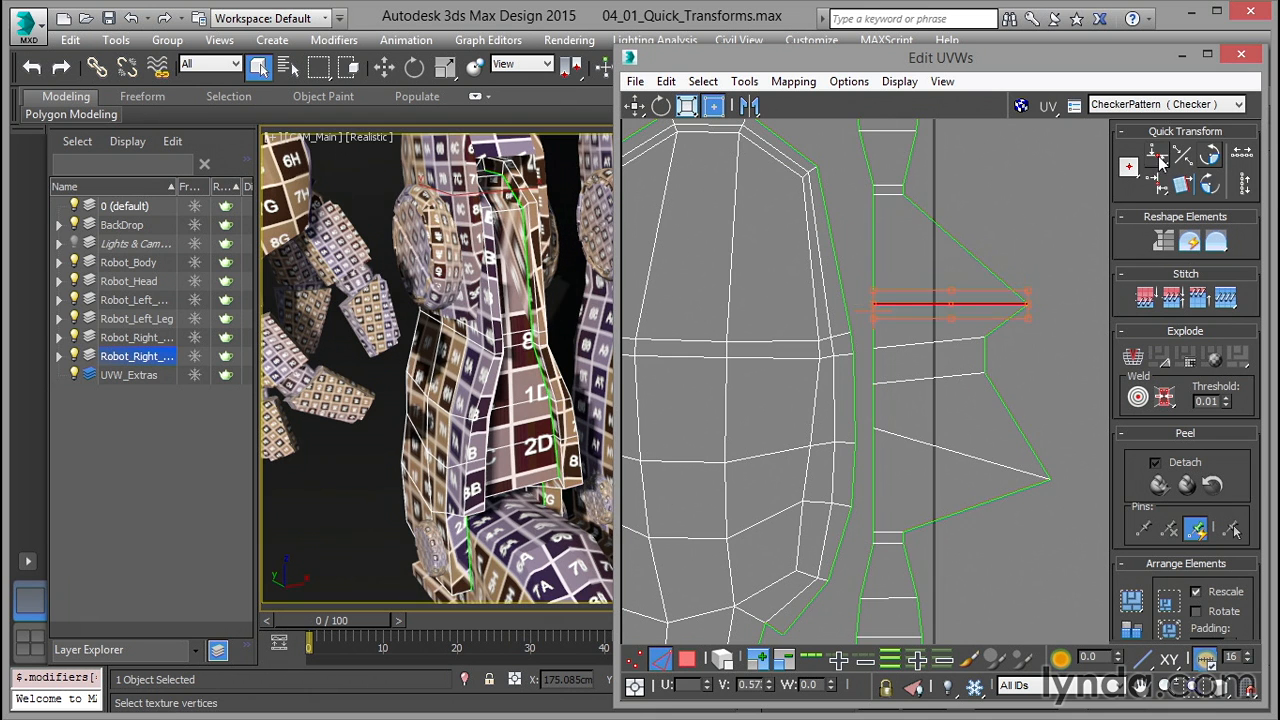
click(1025, 265)
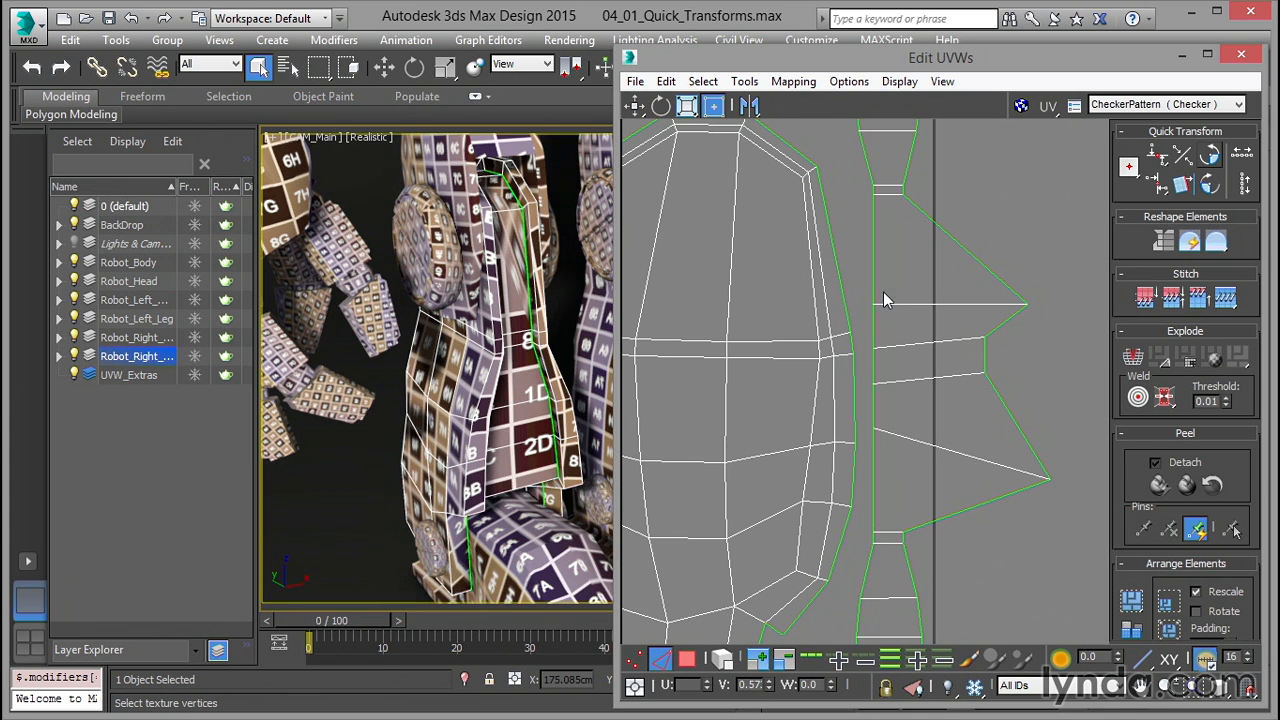
Align the strip's lowest slanted edge and the two middle cross edges horizontally, each to a pivot at its inner end vertex
click(960, 453)
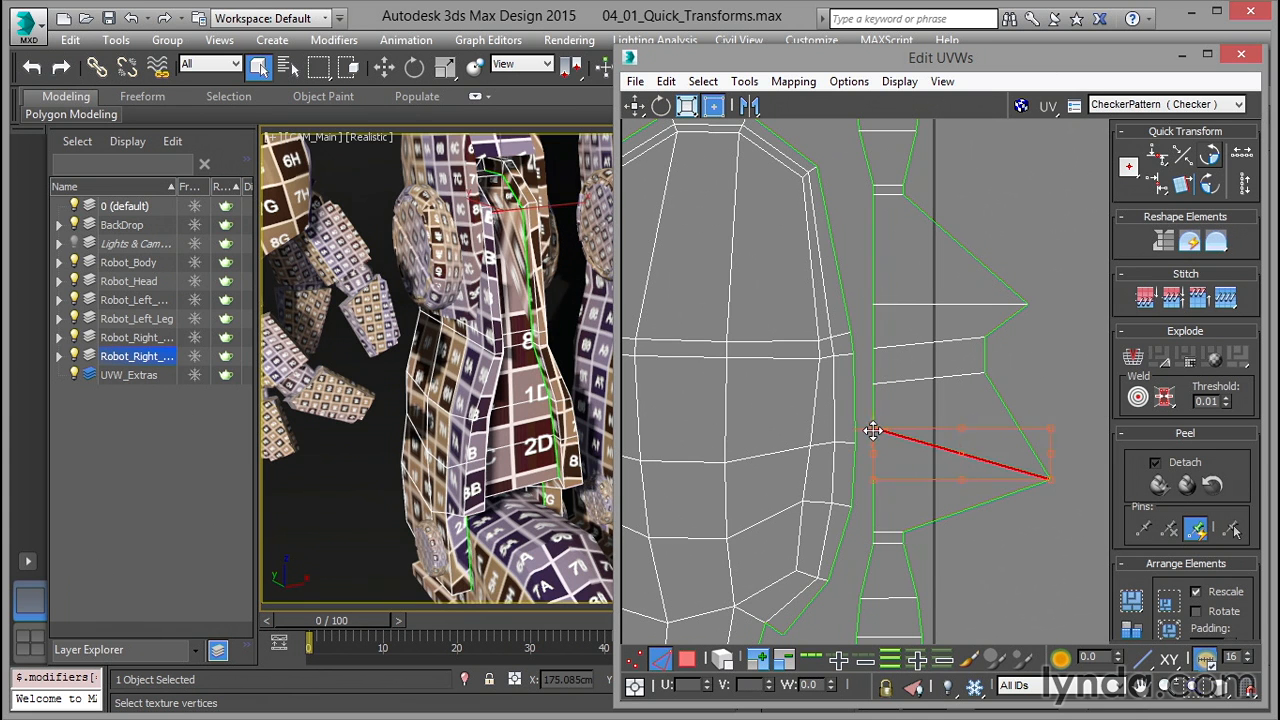
click(1156, 160)
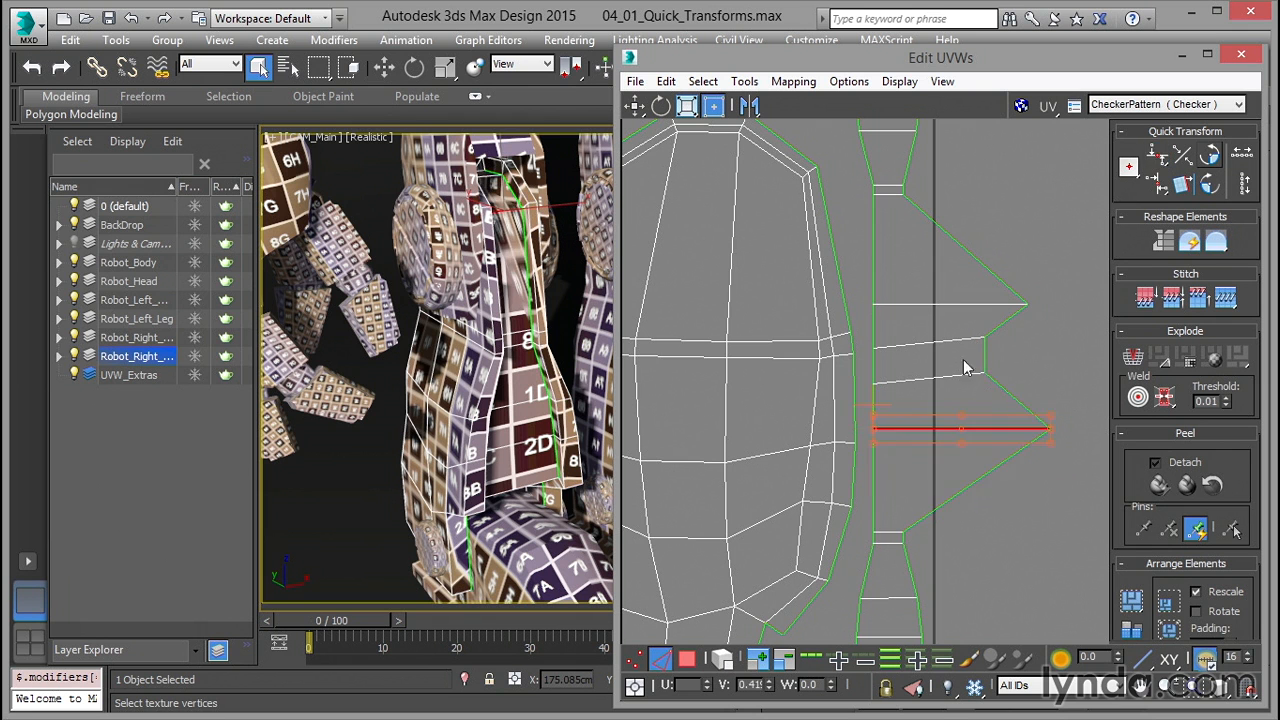
click(949, 378)
drag(930, 378, 876, 383)
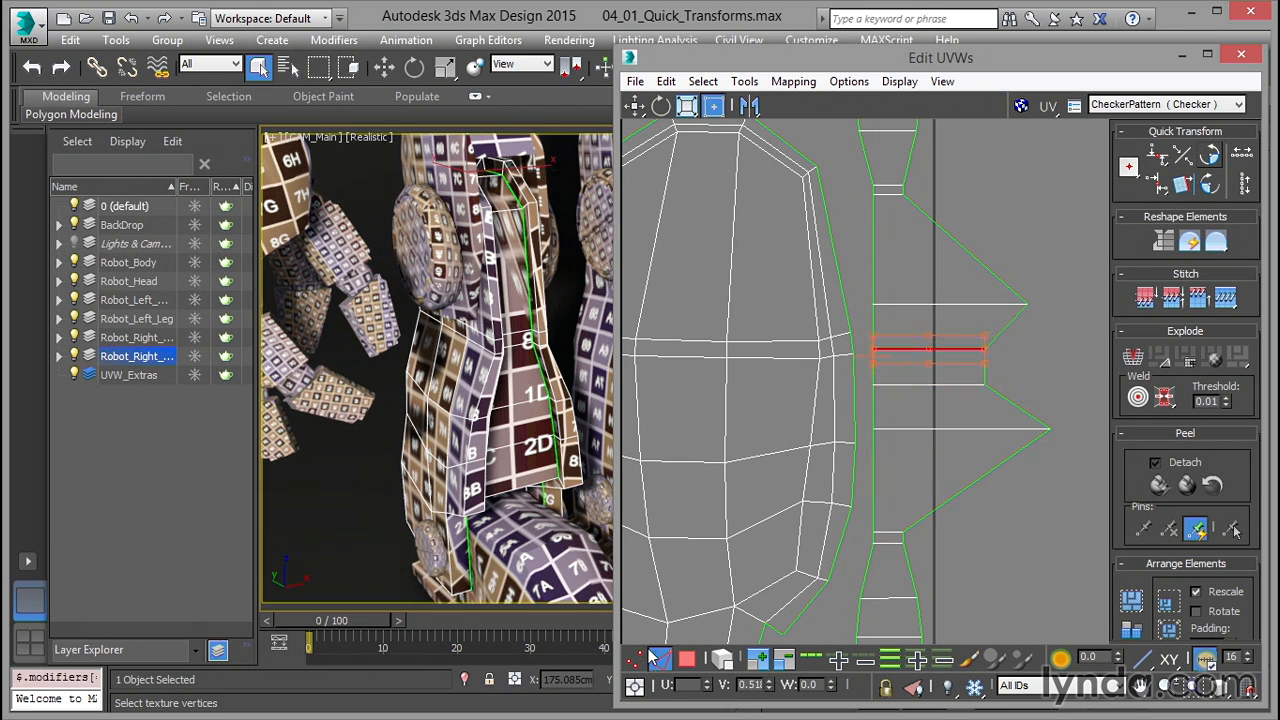
Select the four outer end vertices of the straightened cross edges and align them vertically to their pivot
click(635, 658)
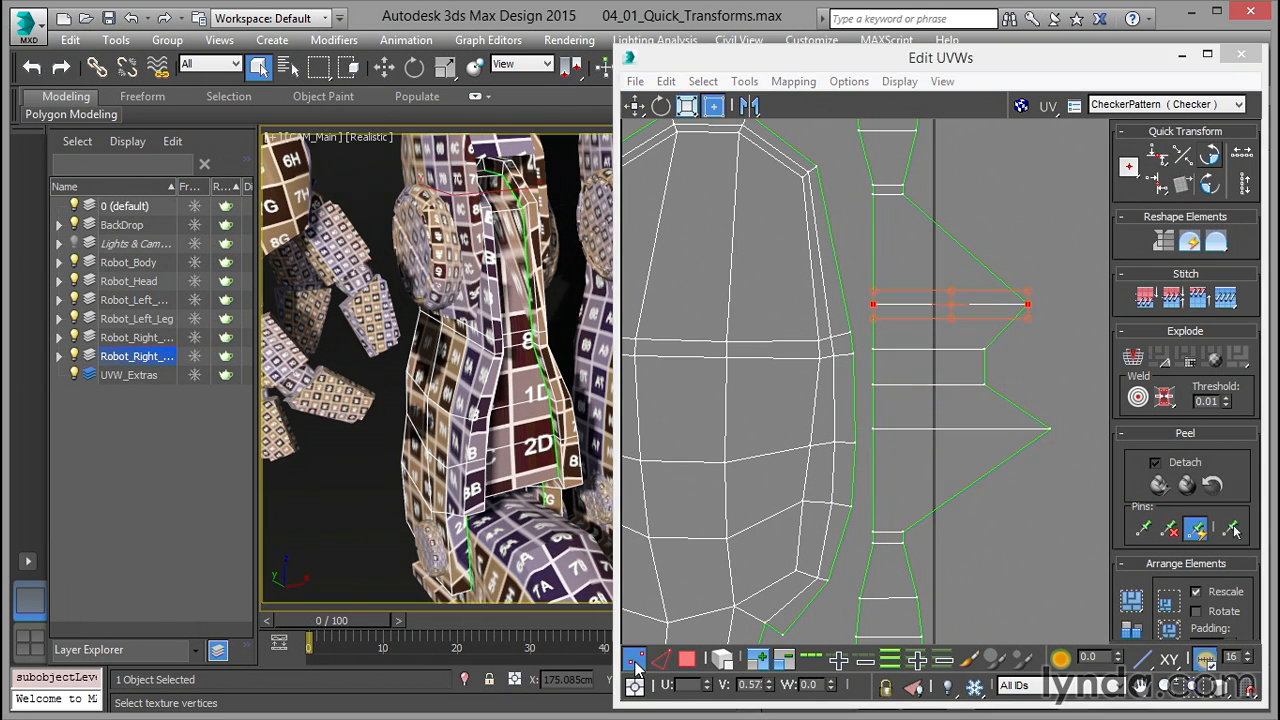
drag(1089, 233, 952, 497)
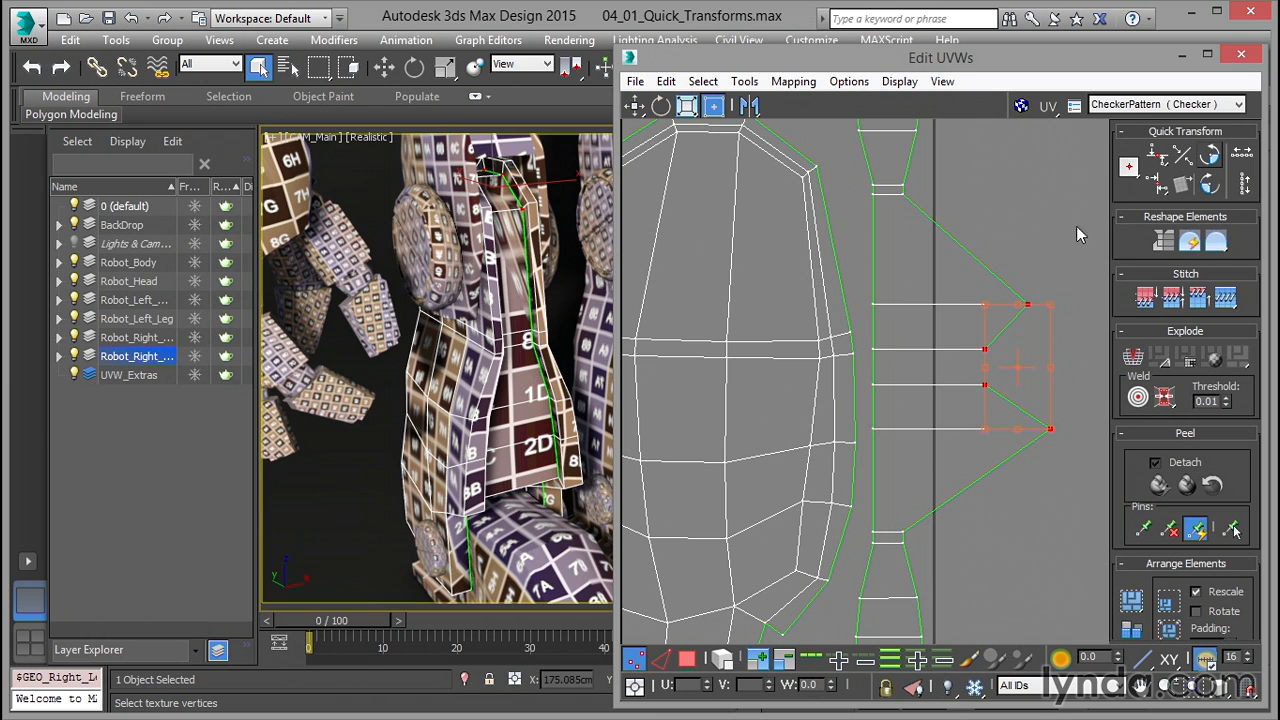
click(1157, 184)
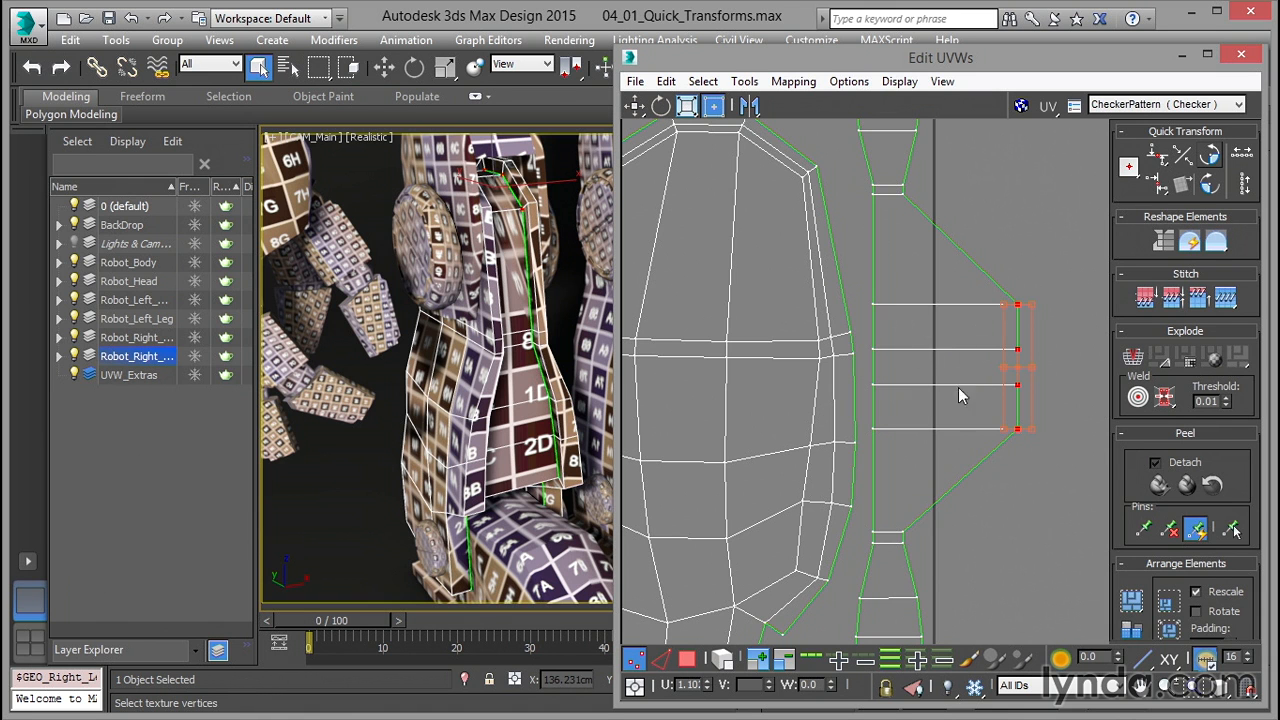
Move the pivot to the strip's outer corner vertex just above and align the four selected vertices vertically to it
drag(1004, 385, 902, 384)
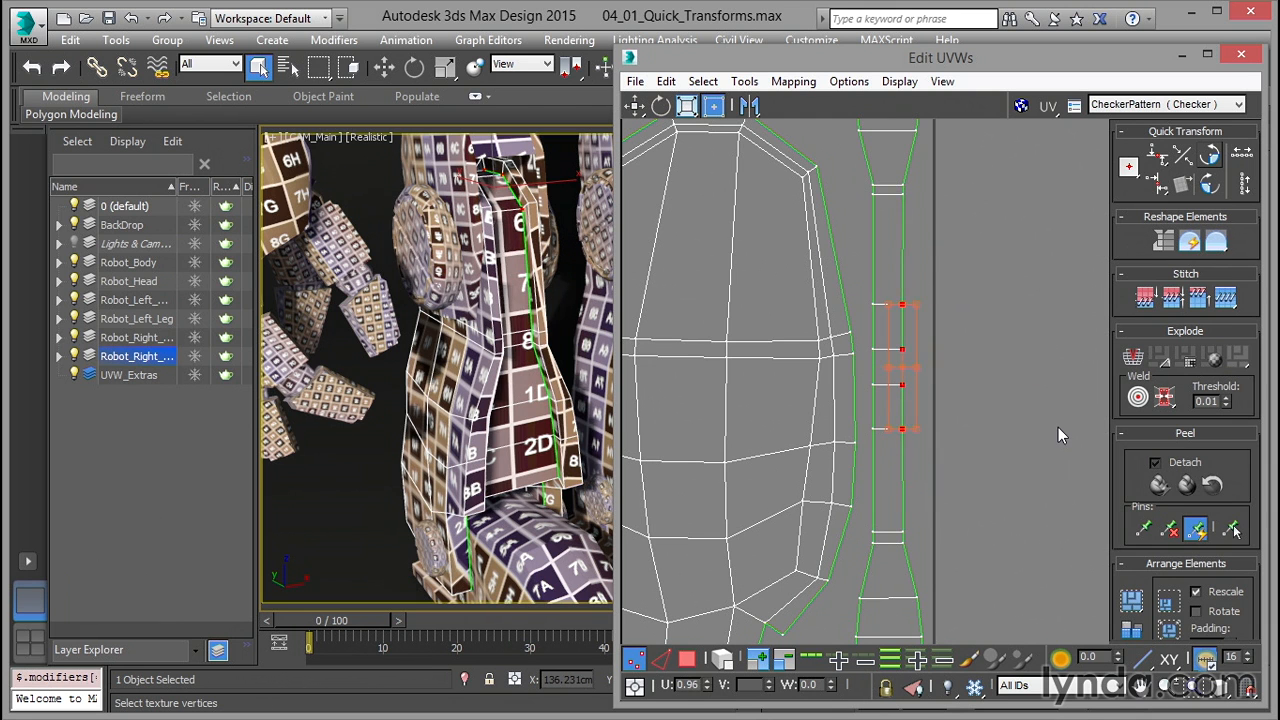
key(ctrl+Right)
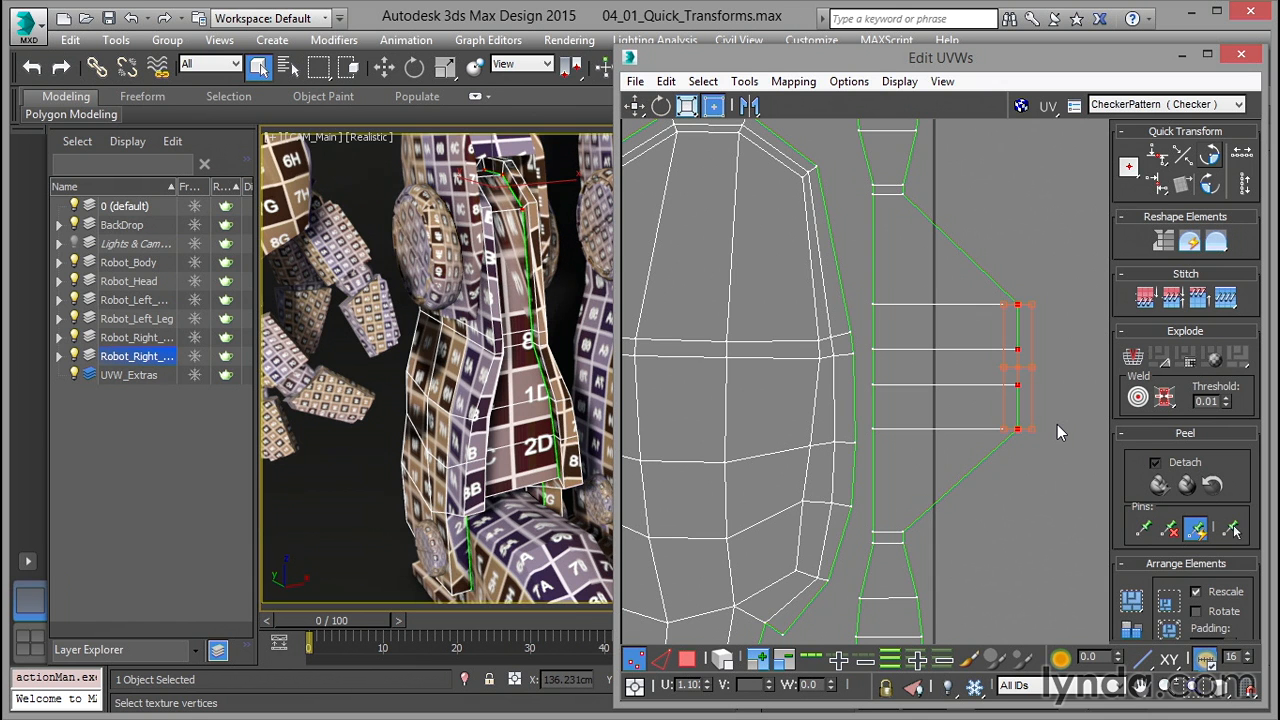
drag(1018, 368, 903, 193)
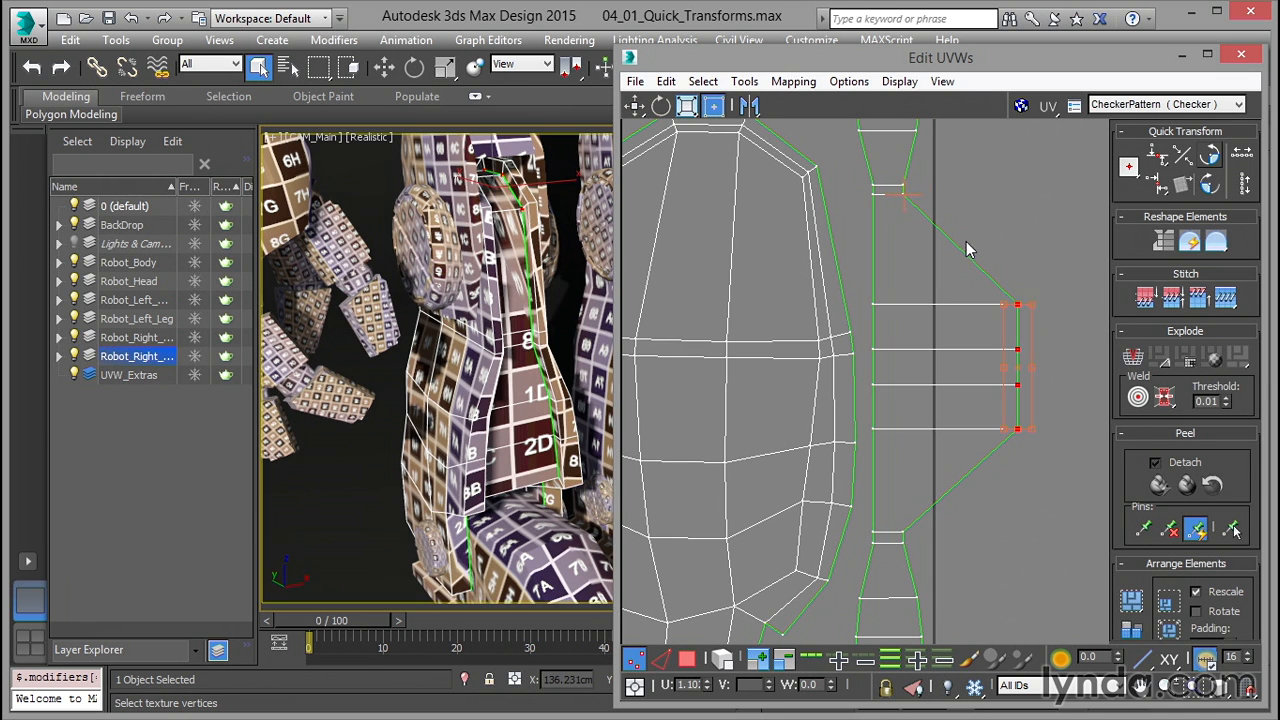
click(1158, 185)
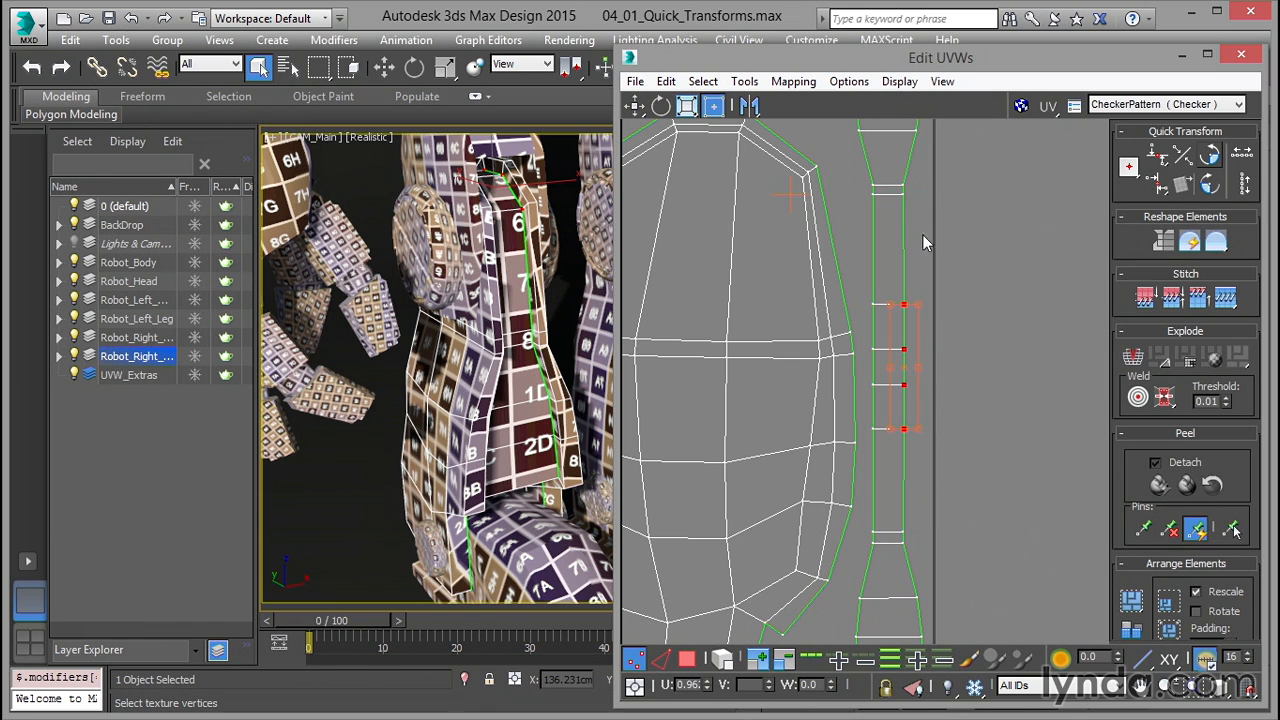